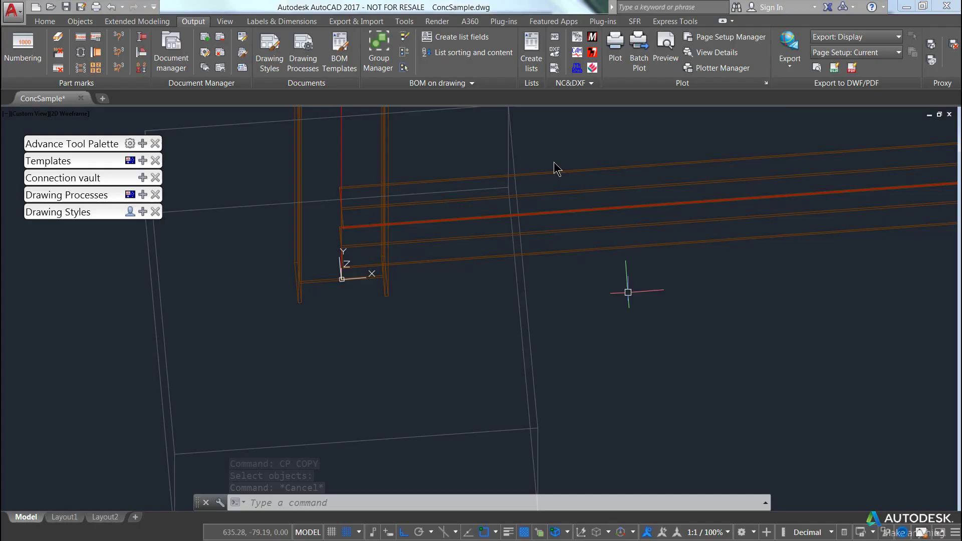
- Orbit the model to an angled view, then end the orbit
mouse_move(574, 161)
middle_mouse_down("shift")
mouse_move(627, 288)
mouse_move(560, 278)
mouse_move(560, 293)
middle_mouse_up("shift")
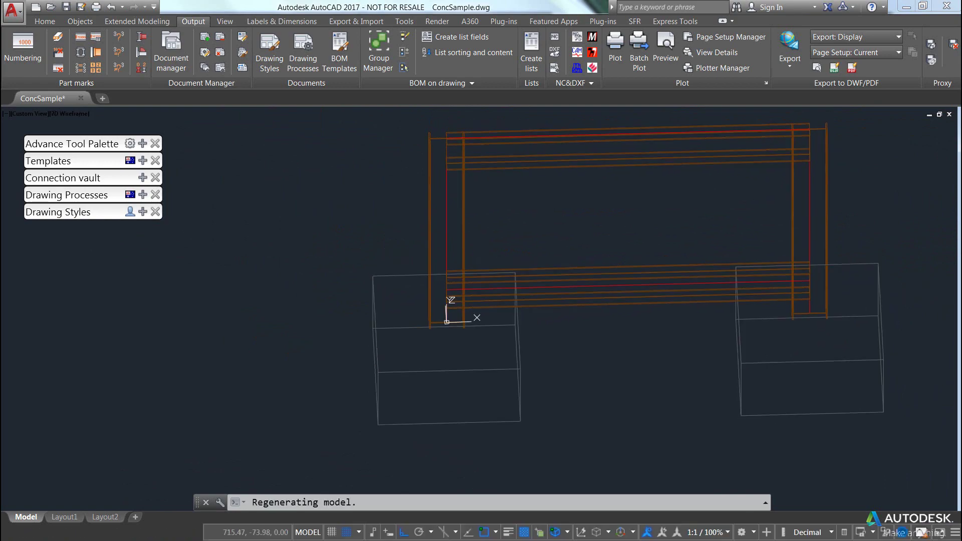
key("Escape")
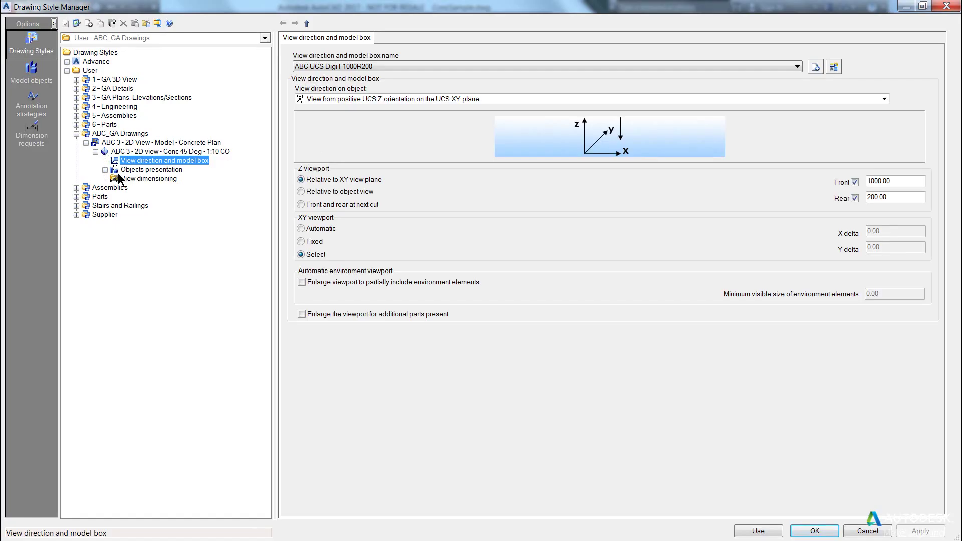
- In the ConColumn 45 Deg style, change rule 4's Model objects from Beams to All and apply
left_click(150, 170)
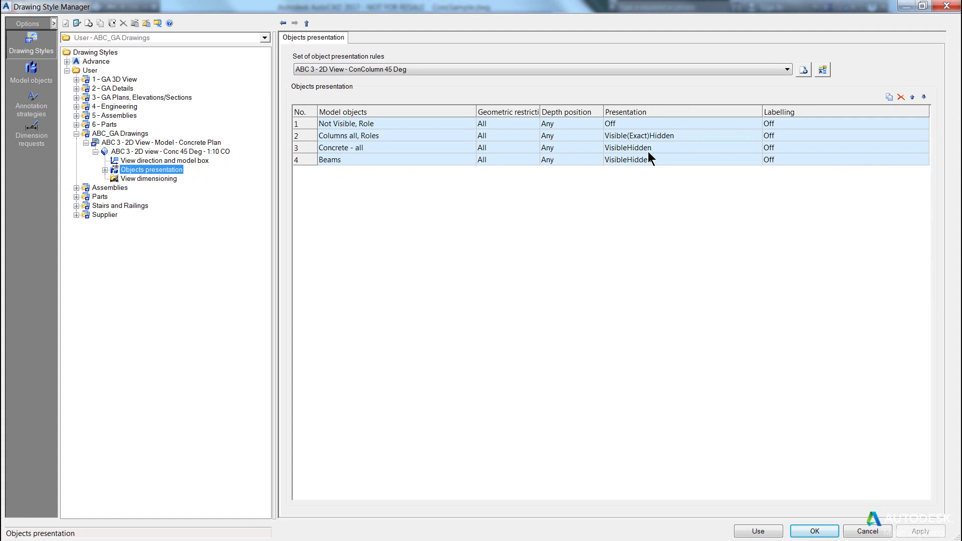
left_click(460, 161)
left_click(469, 159)
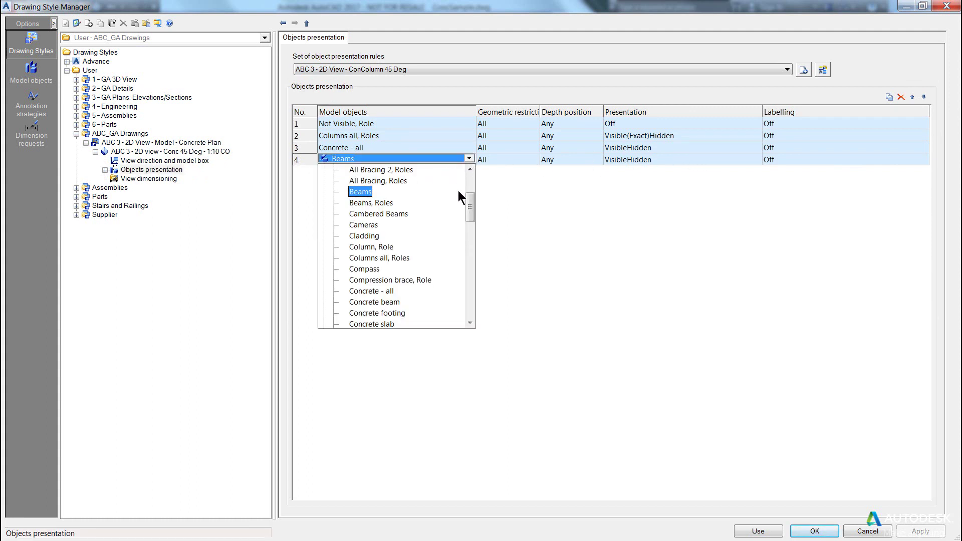
scroll(473, 201, "up", 3)
left_click(356, 246)
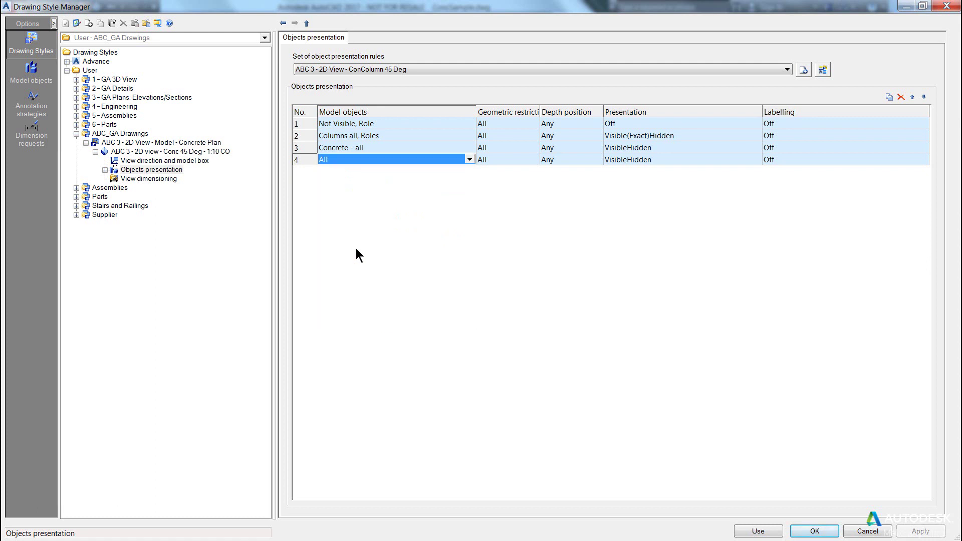
left_click(921, 531)
- Create 1:25 plan detail 008 with default settings from a two-corner window, then open it
left_click(769, 533)
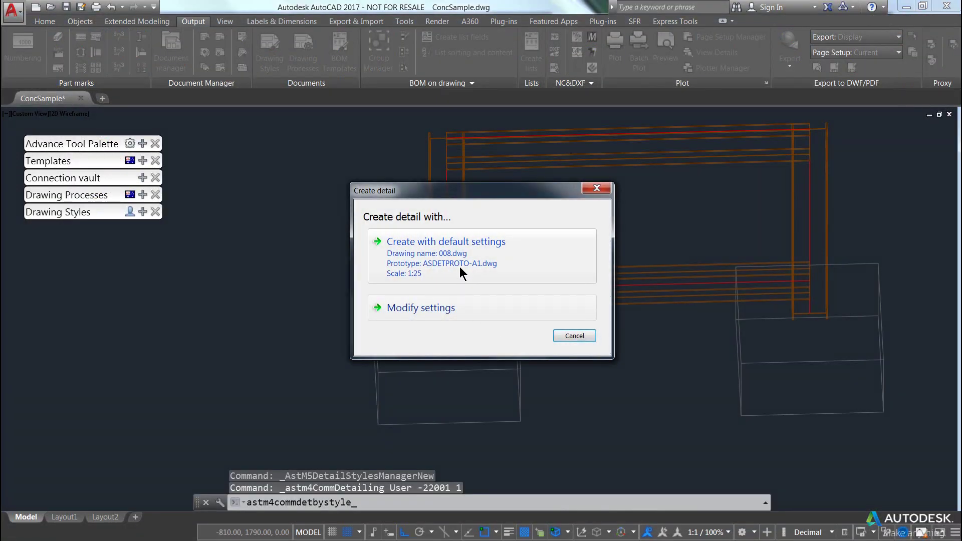
left_click(460, 267)
scroll(509, 272, "down", 3)
scroll(569, 332, "down", 2)
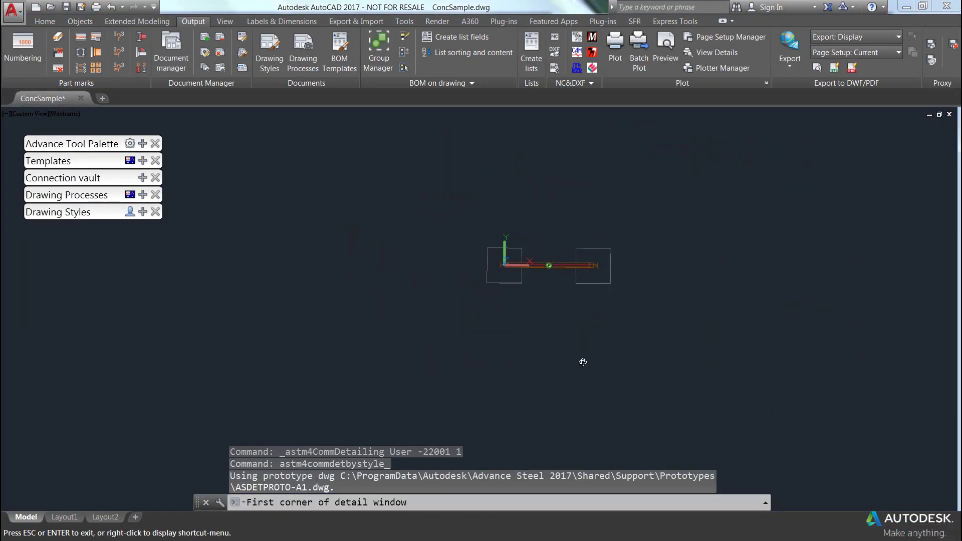
left_click(460, 301)
left_click(625, 240)
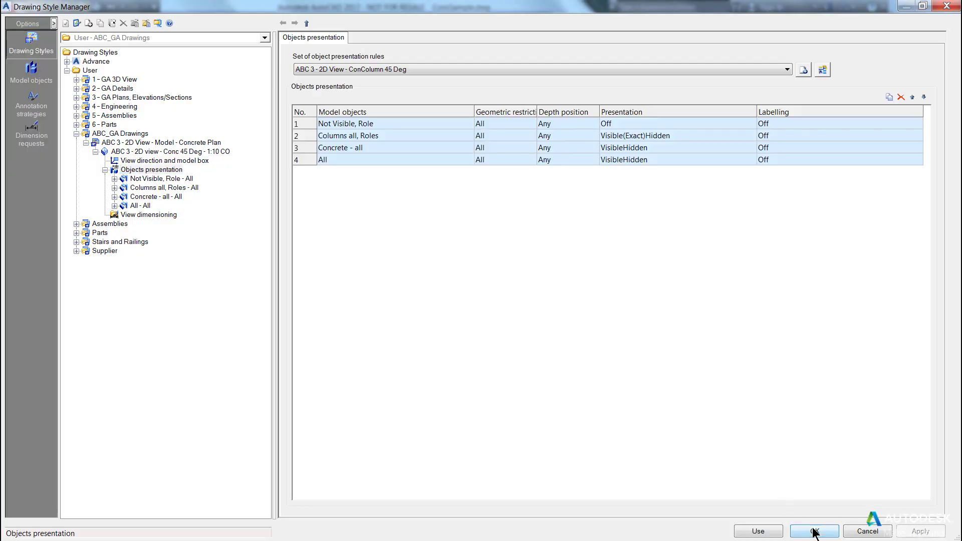
left_click(814, 531)
left_click(163, 53)
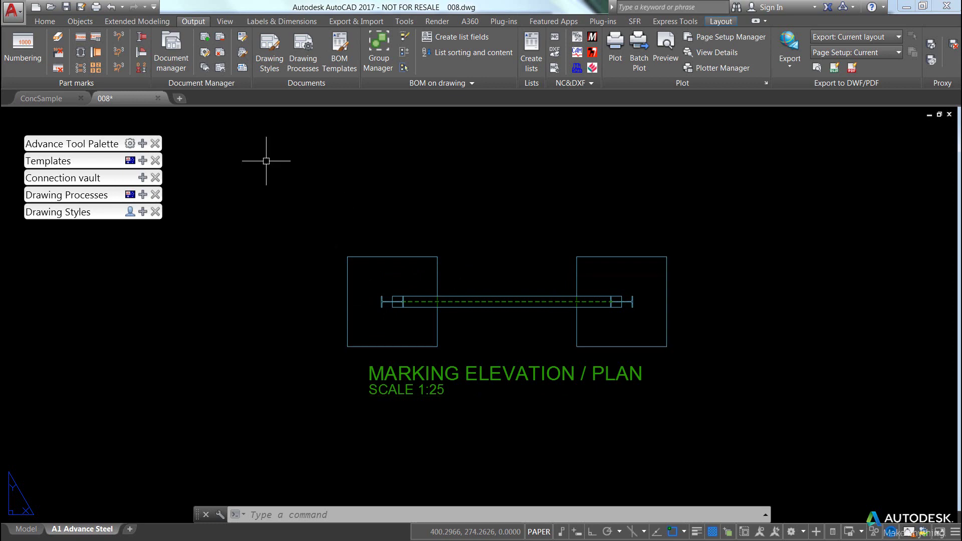
- Save and close detail drawing 008, returning to the model view
left_click(157, 98)
left_click(470, 304)
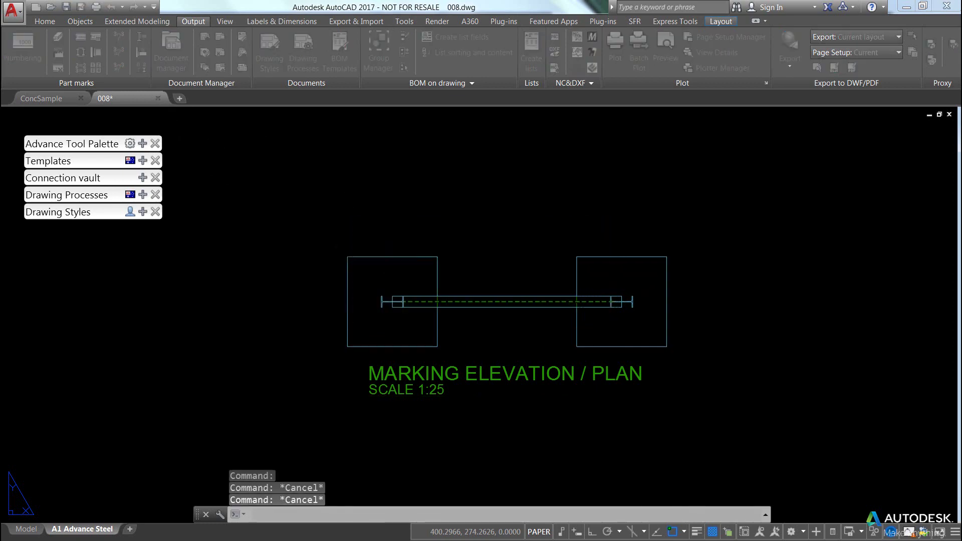
middle_click_drag(499, 297, 551, 274, "shift")
scroll(551, 273, "up", 2)
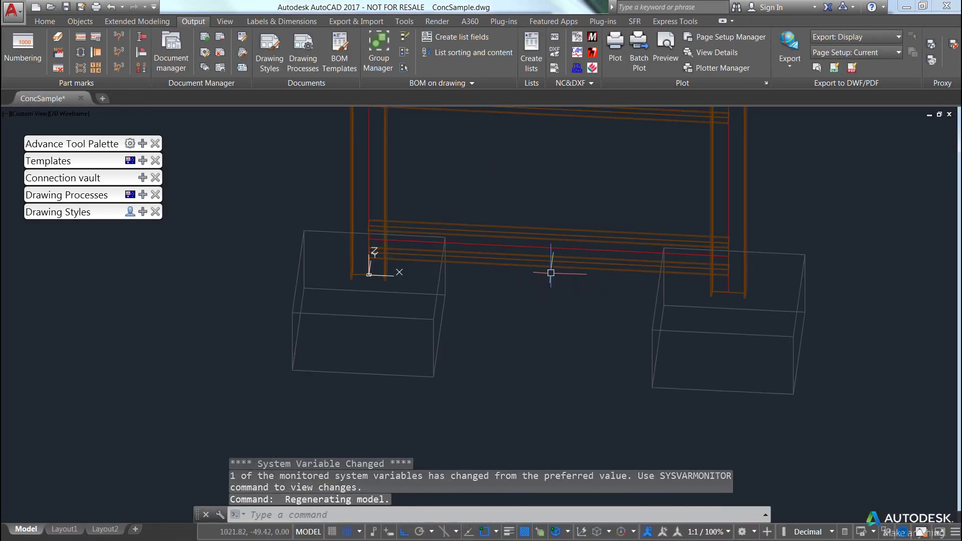
- Check a beam's model role on its Naming page, then return to Drawing Styles
double_click(552, 273)
left_click(396, 83)
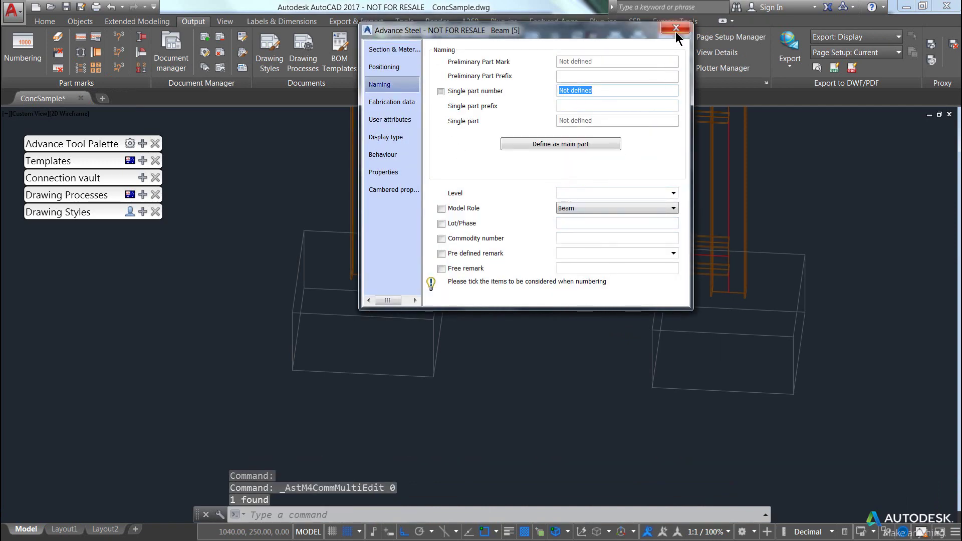
left_click(676, 29)
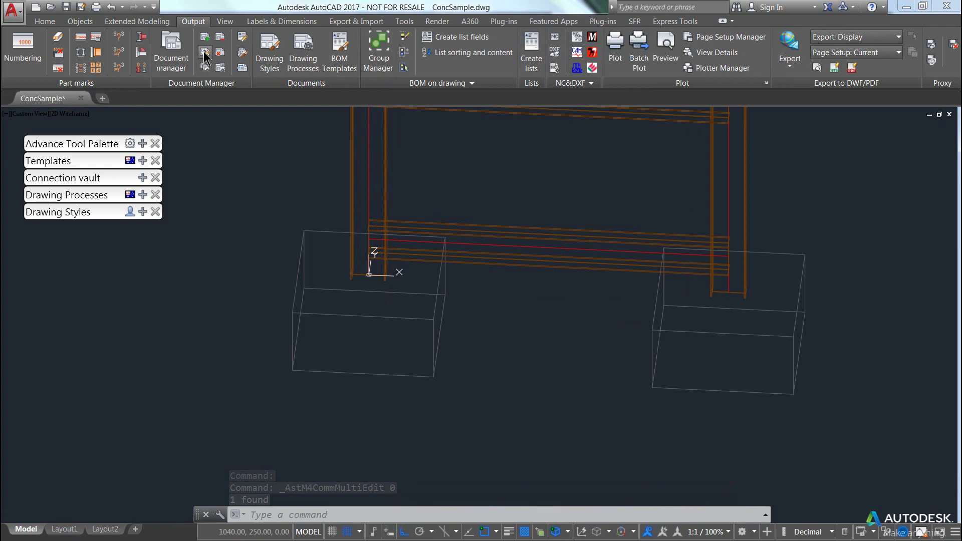
left_click(206, 54)
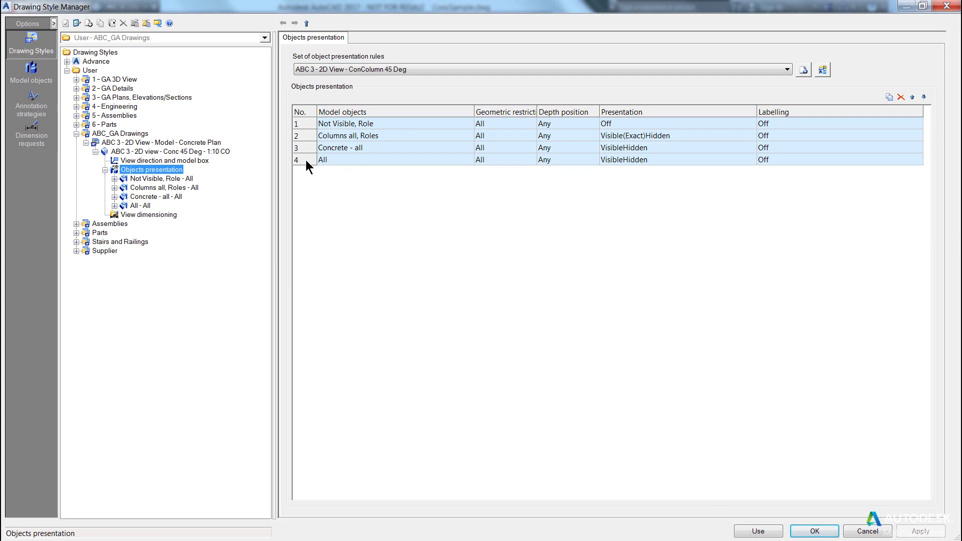
- Duplicate the Not Visible, Role rule as row 5, set it to Beams, Roles, and apply
left_click(305, 123)
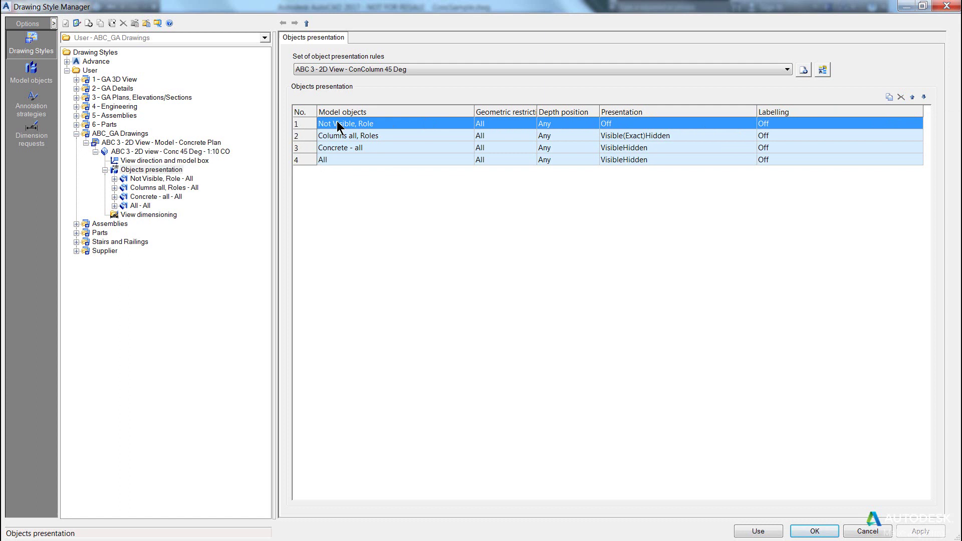
left_click(890, 97)
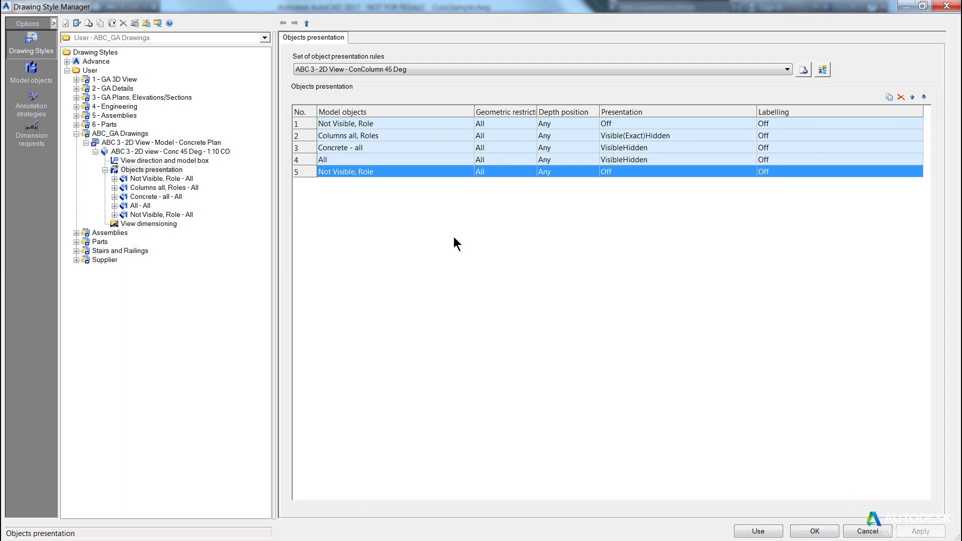
left_click(443, 176)
left_click(467, 171)
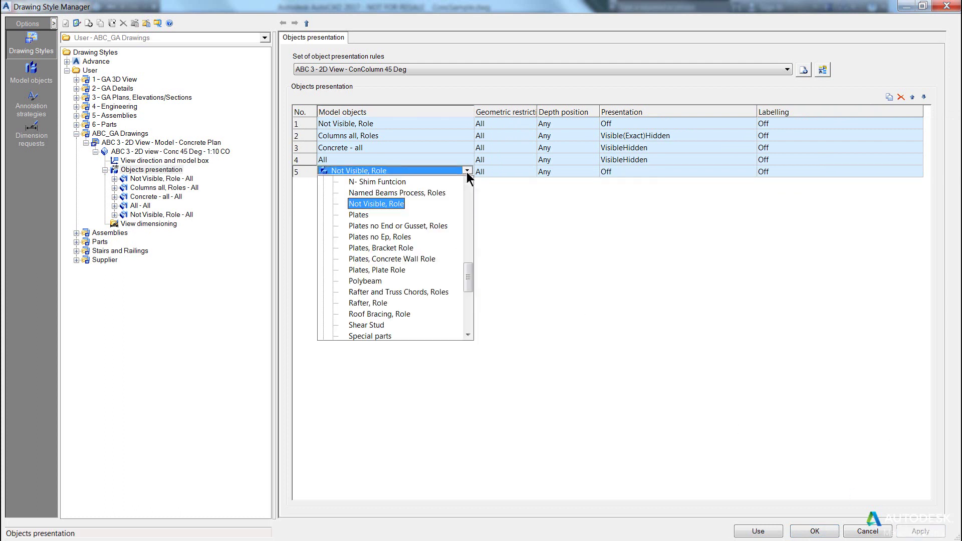
left_click_drag(467, 278, 449, 221)
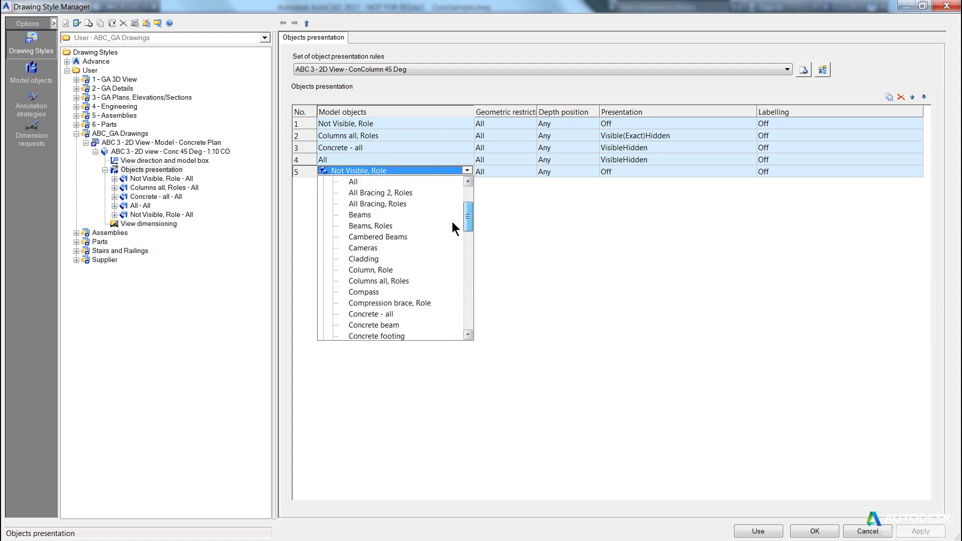
left_click(362, 238)
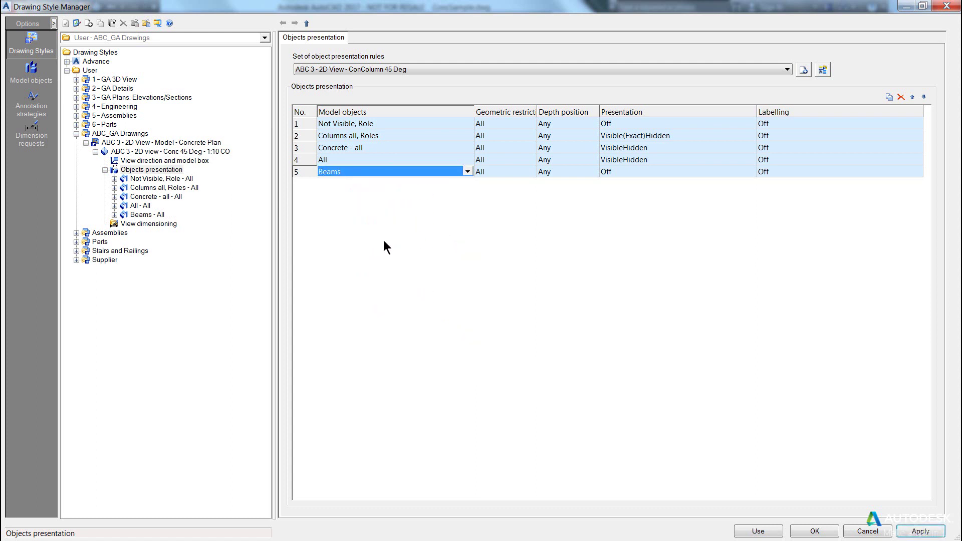
left_click(467, 171)
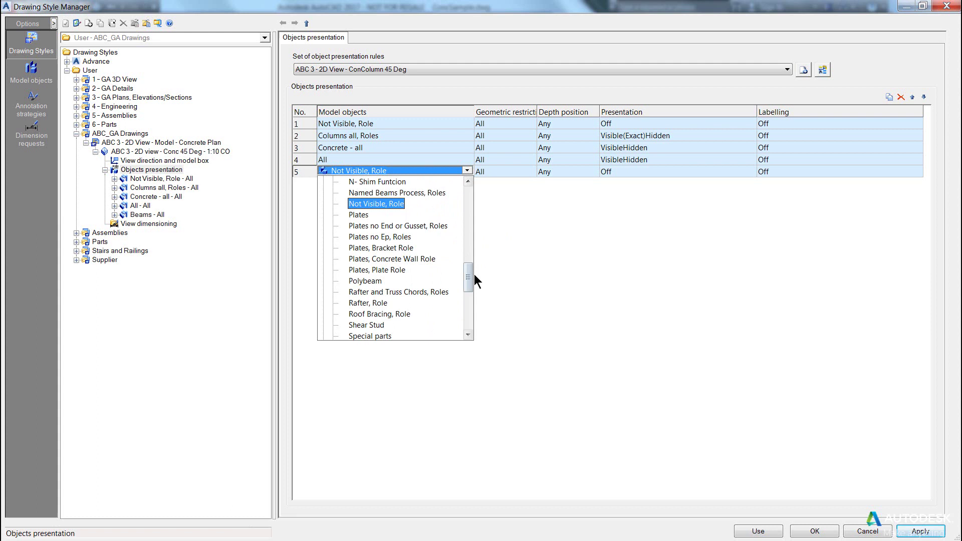
left_click_drag(467, 278, 467, 219)
left_click(380, 215)
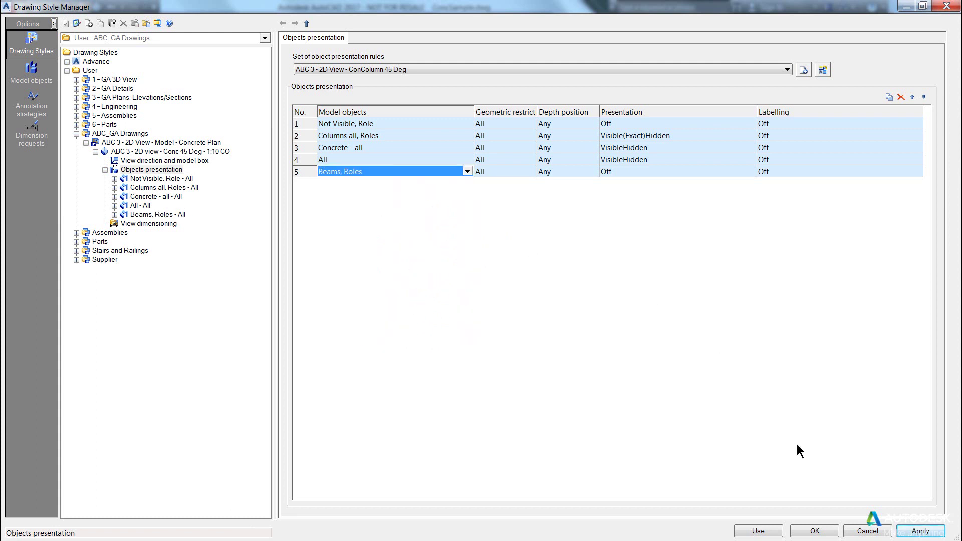
left_click(929, 533)
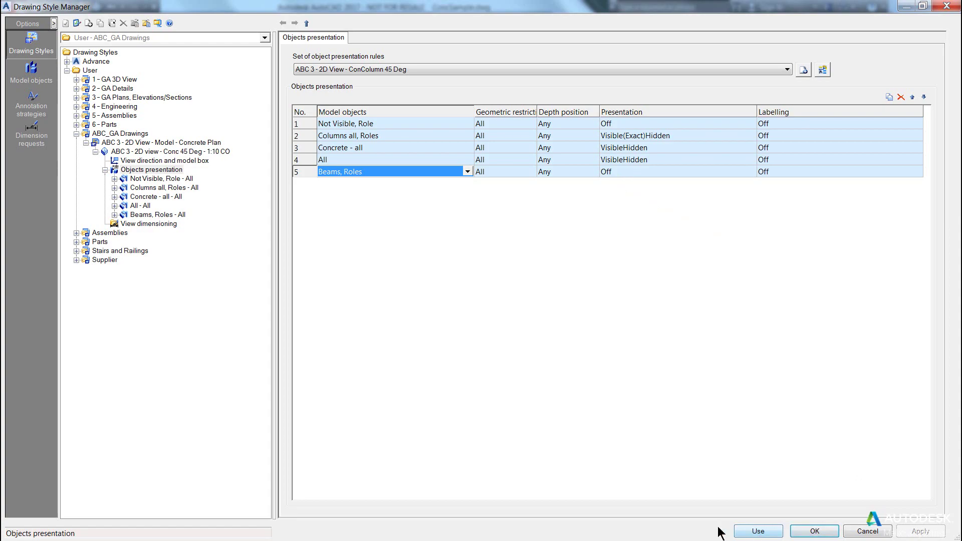
- Create detail 009 with default settings from a two-corner window around the model
left_click(750, 533)
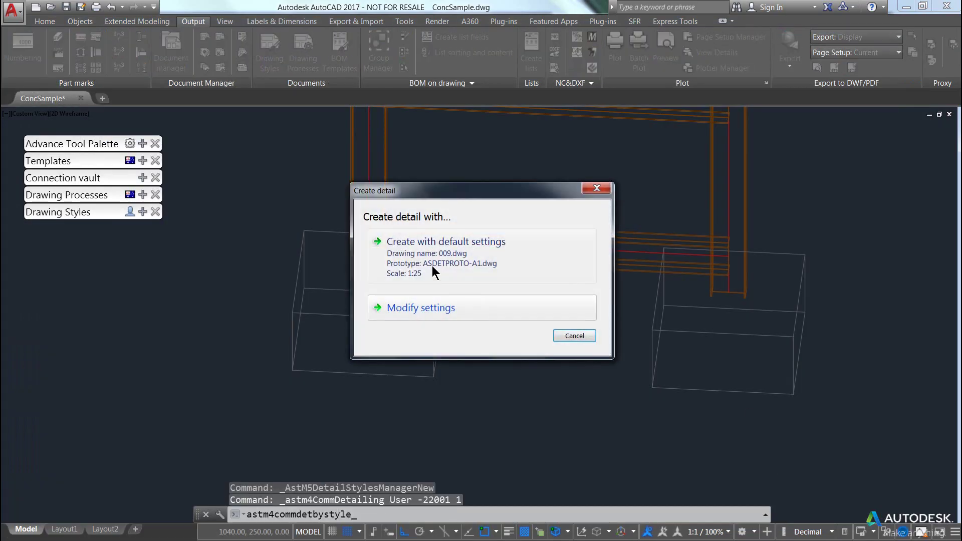
left_click(449, 272)
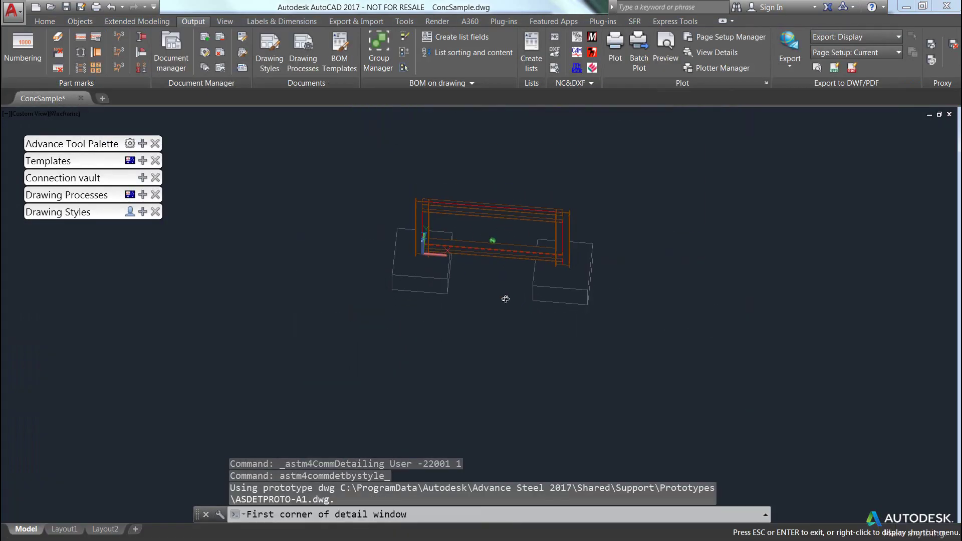
left_click(349, 296)
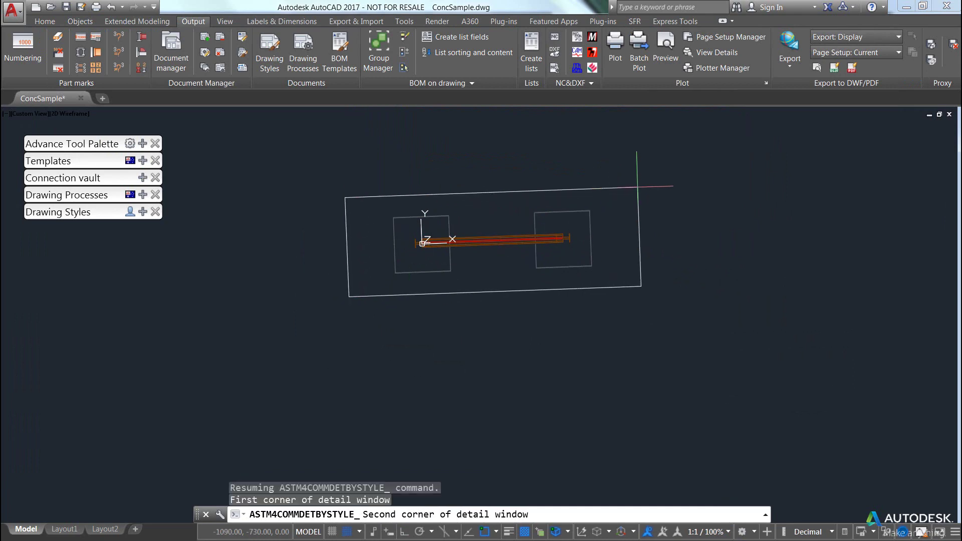
left_click(635, 188)
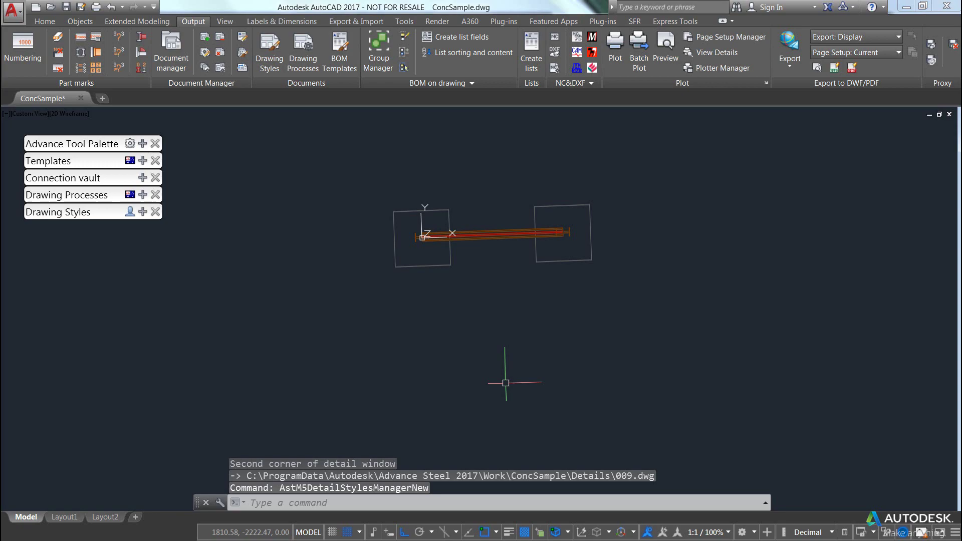
- Open 009.dwg from the generated drawings list, then close it
left_click(172, 65)
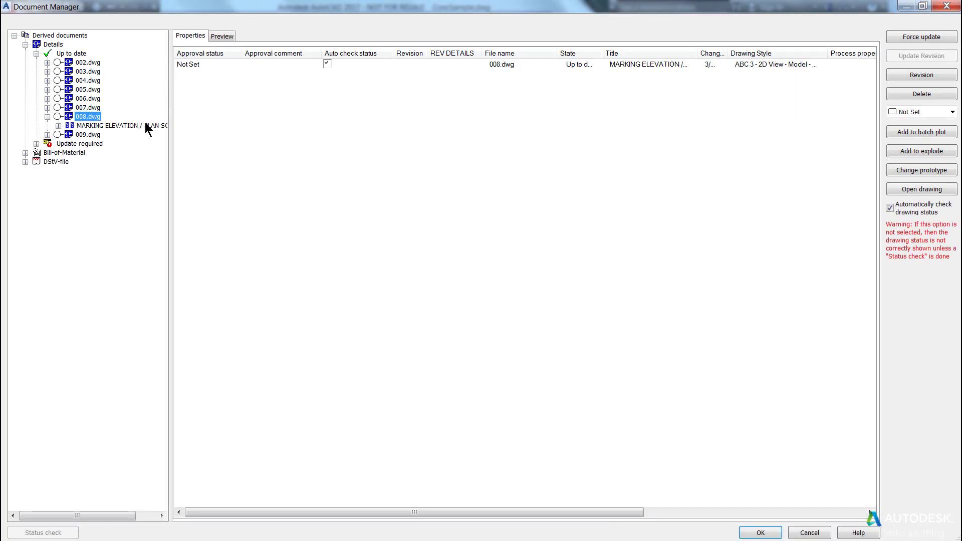
left_click(96, 136)
double_click(95, 136)
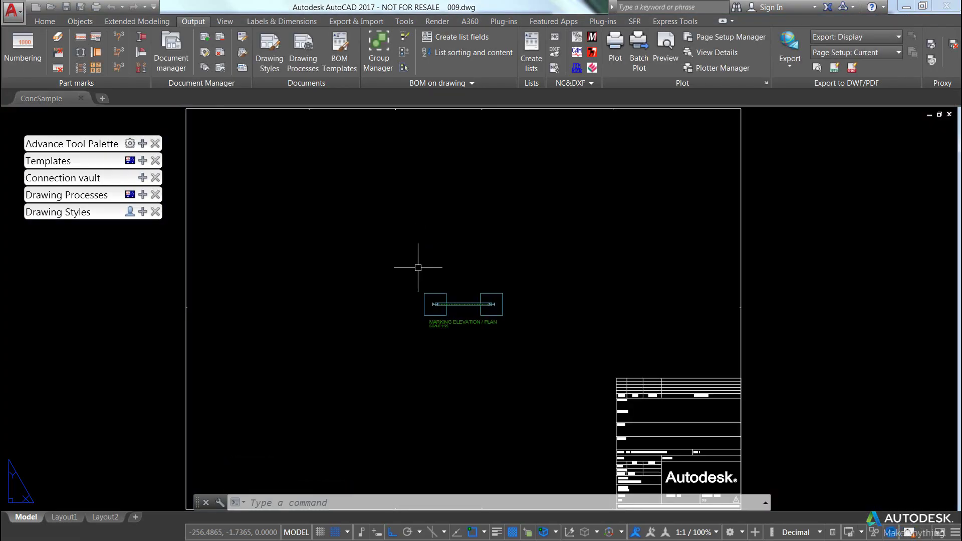
scroll(447, 326, "up", 3)
scroll(457, 323, "up", 2)
scroll(457, 323, "up", 2)
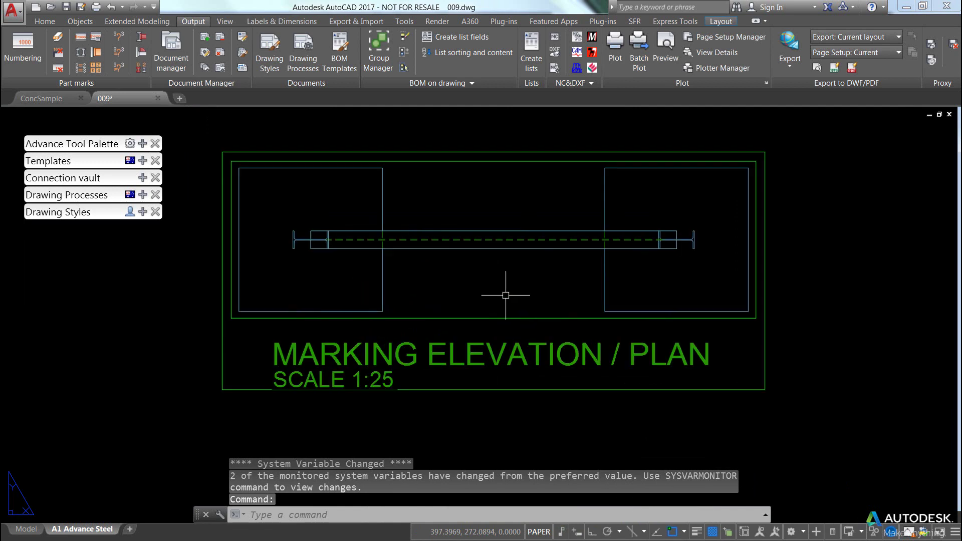
left_click(157, 99)
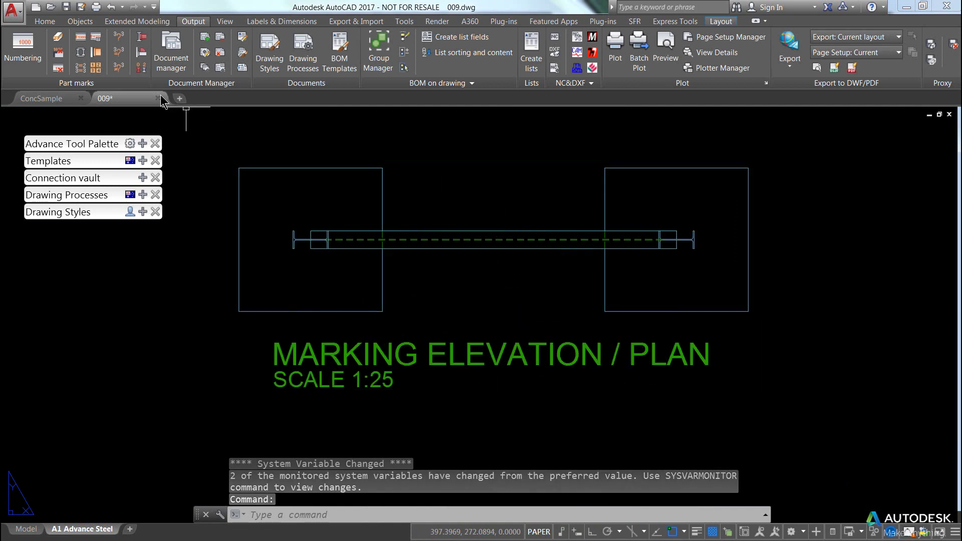
- Answer the save prompt to finish closing detail 009
left_click(482, 301)
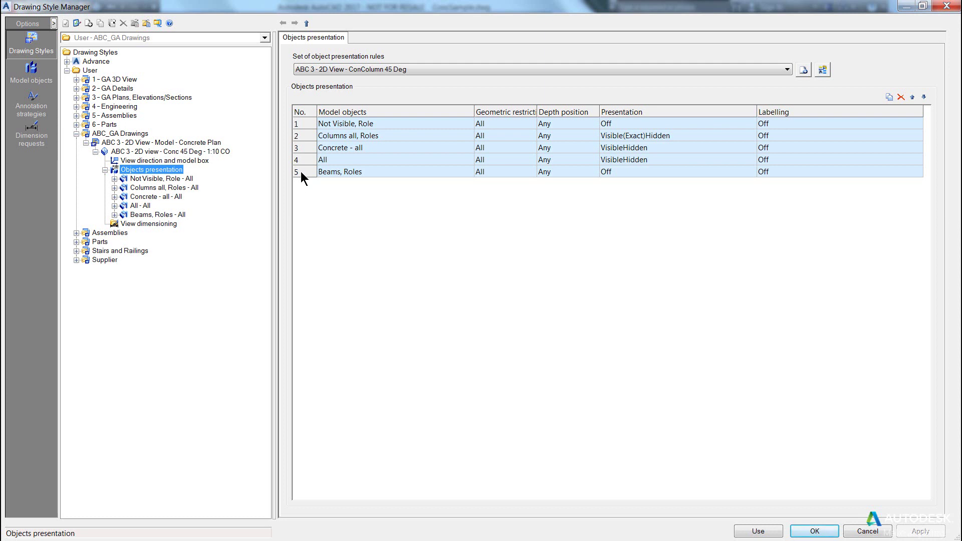
- Move the Beams, Roles rule up to second place and apply the reordered rules
left_click(346, 172)
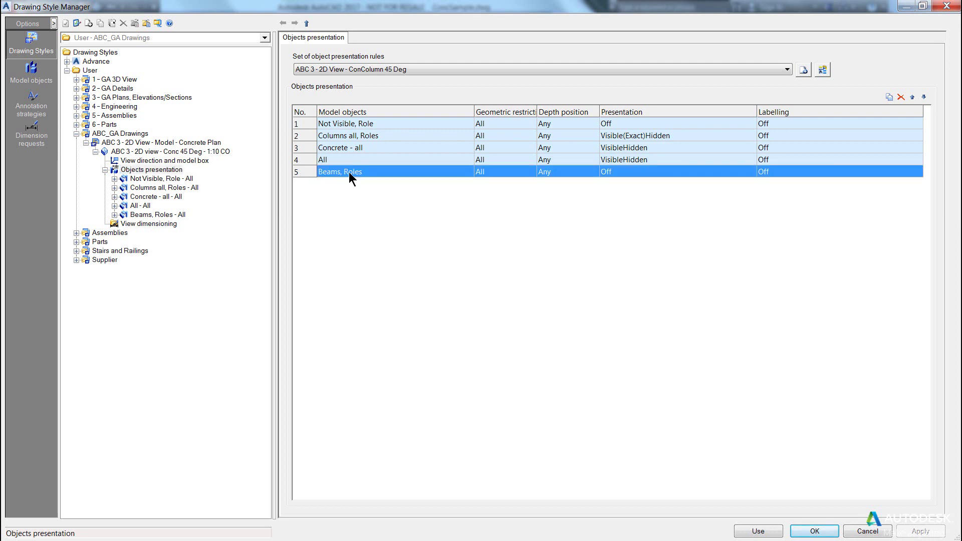
left_click(913, 97)
left_click(913, 97)
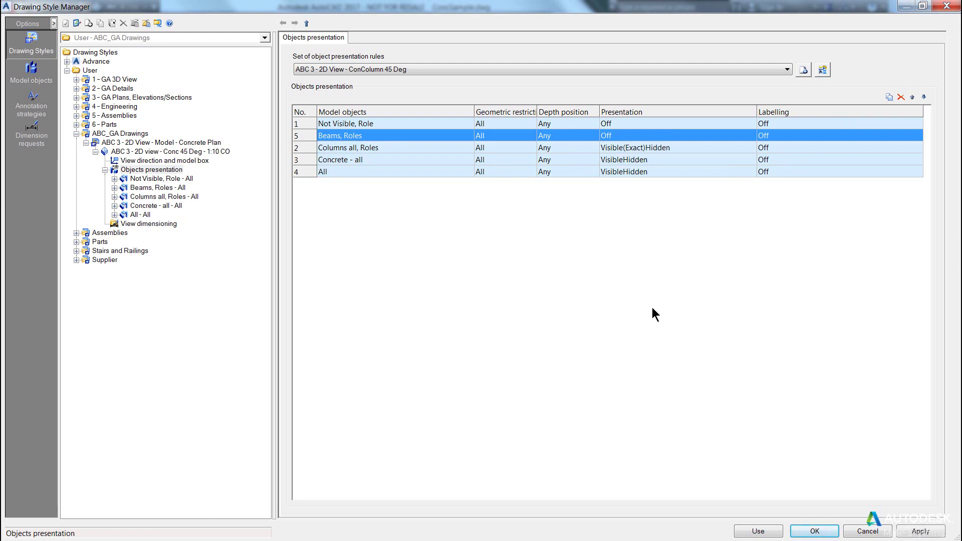
left_click(927, 535)
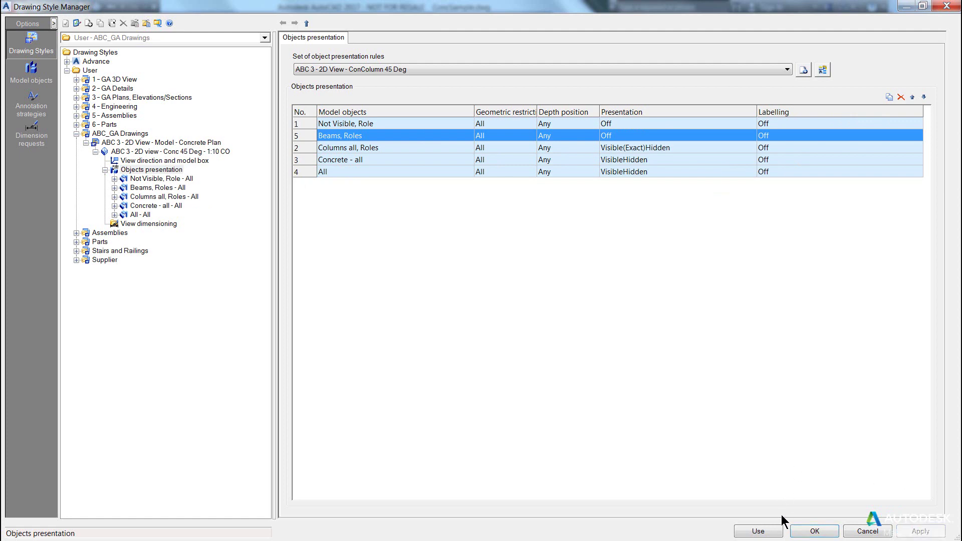
left_click(759, 532)
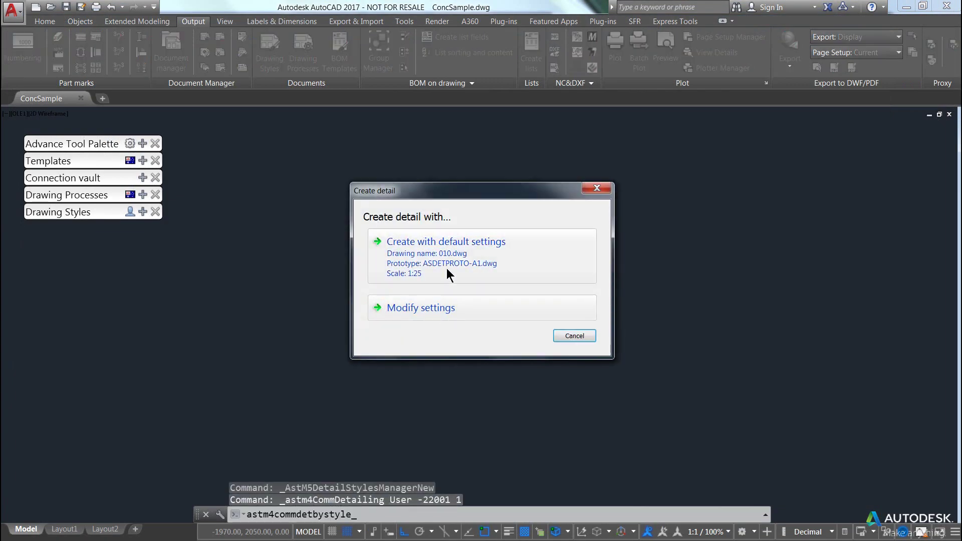
- Create detail 010 with default settings from a two-corner window
left_click(447, 269)
left_click(370, 284)
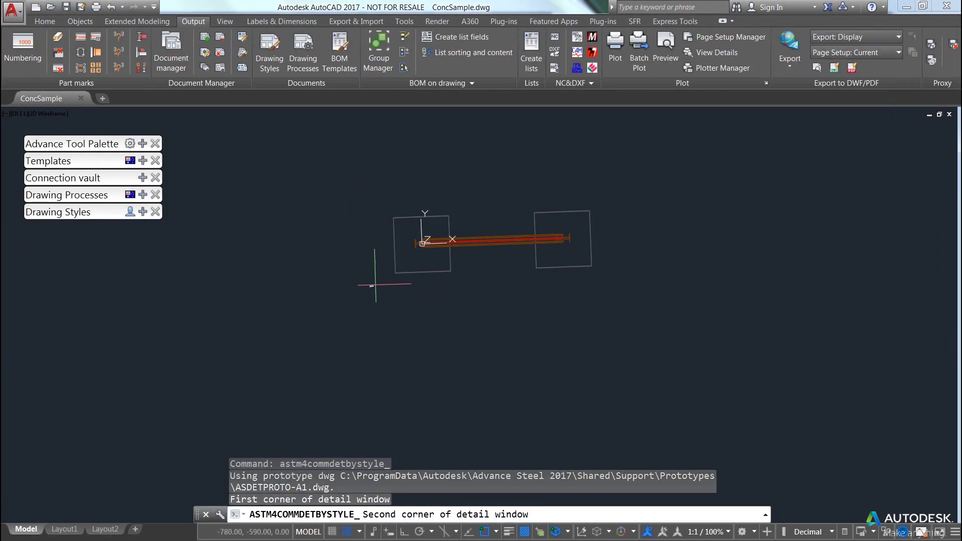
left_click(608, 197)
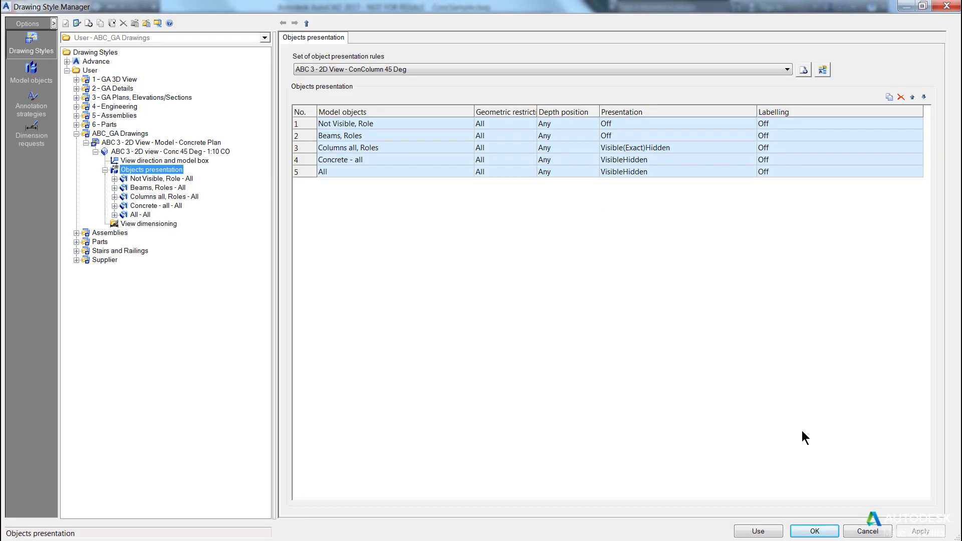
left_click(817, 530)
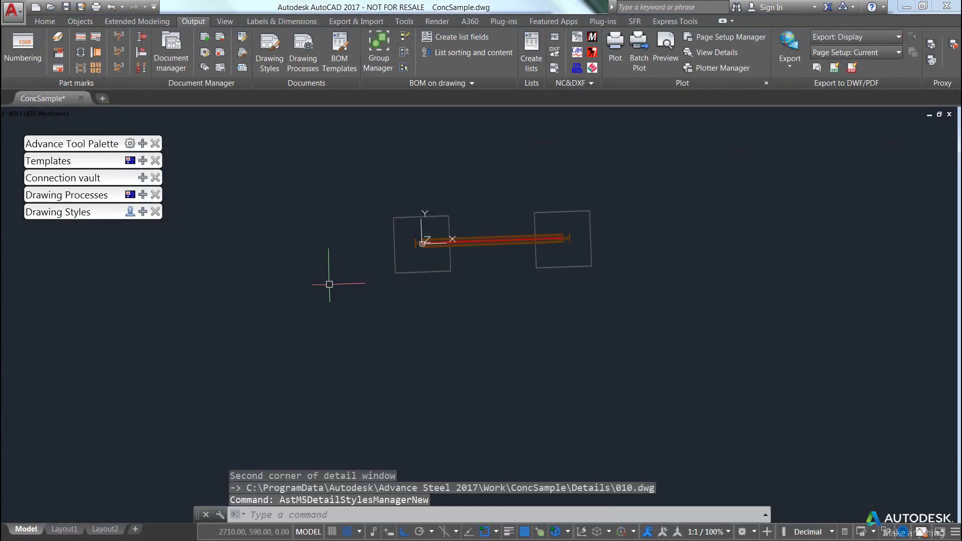
- Open 010.dwg from the generated drawings list, then close it
left_click(178, 62)
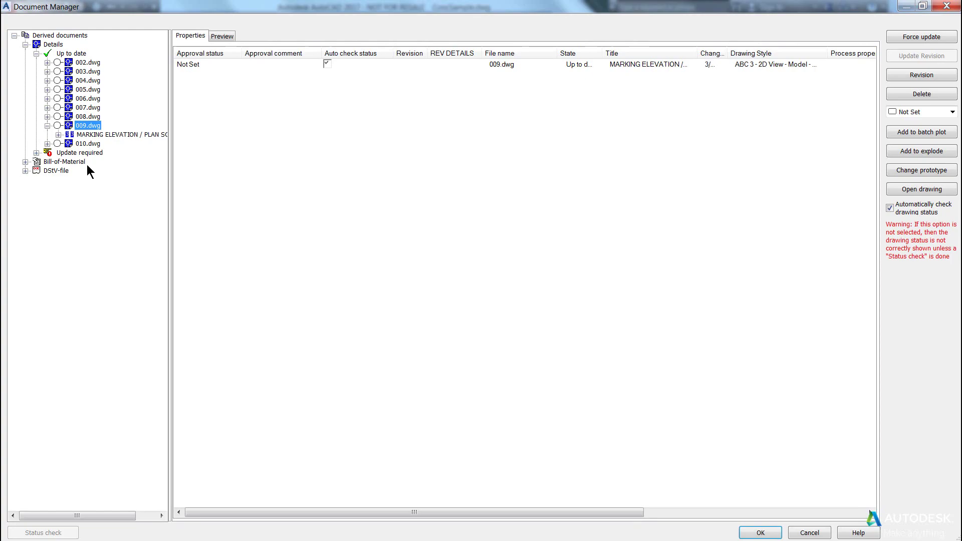
double_click(94, 145)
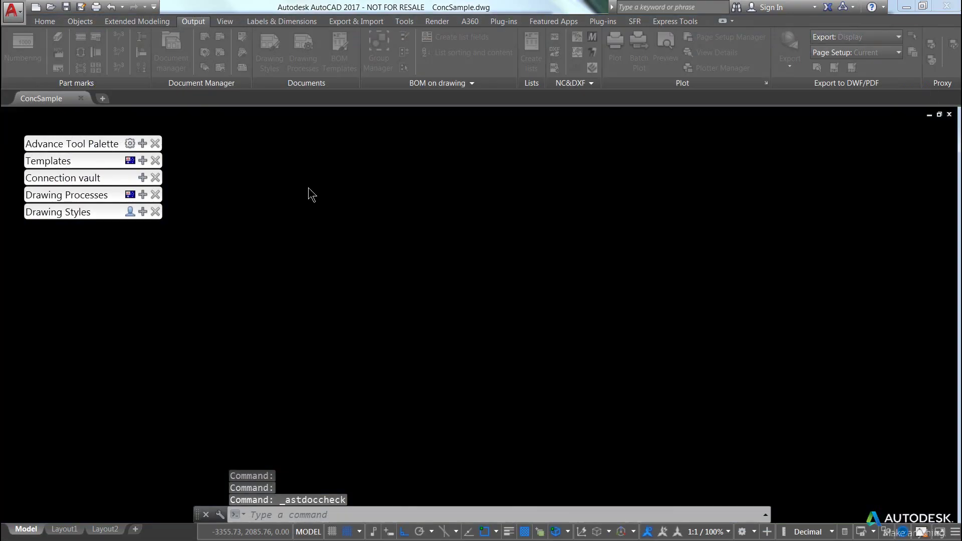
scroll(481, 309, "up", 3)
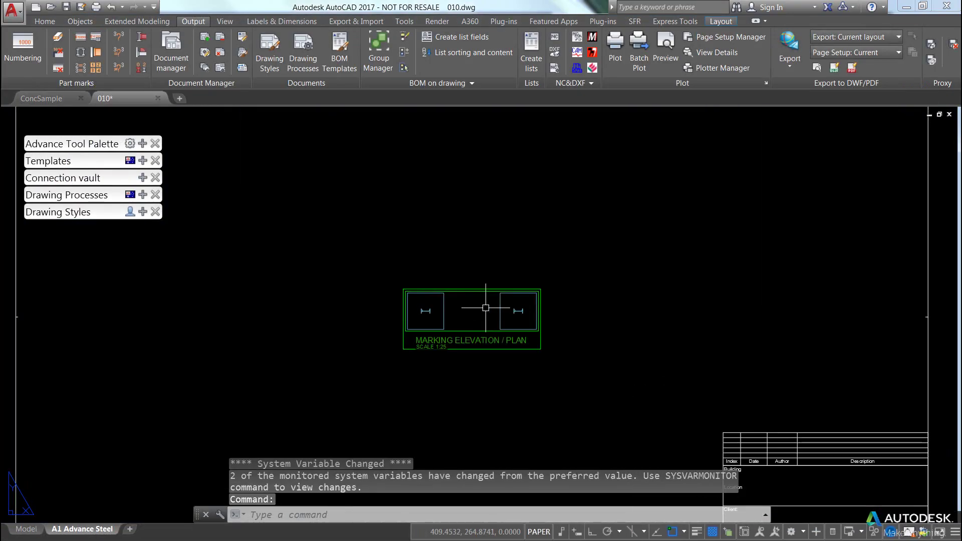
scroll(494, 307, "up", 3)
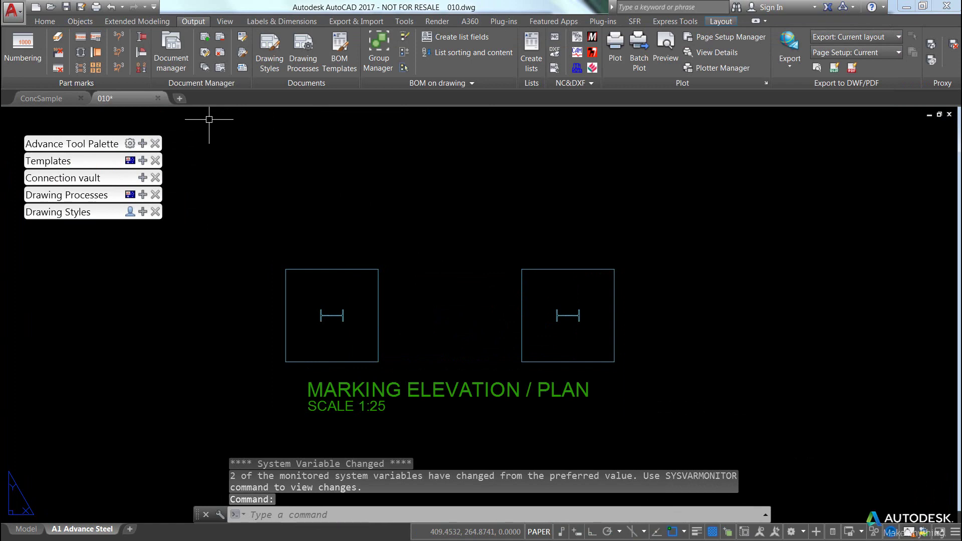
left_click(158, 98)
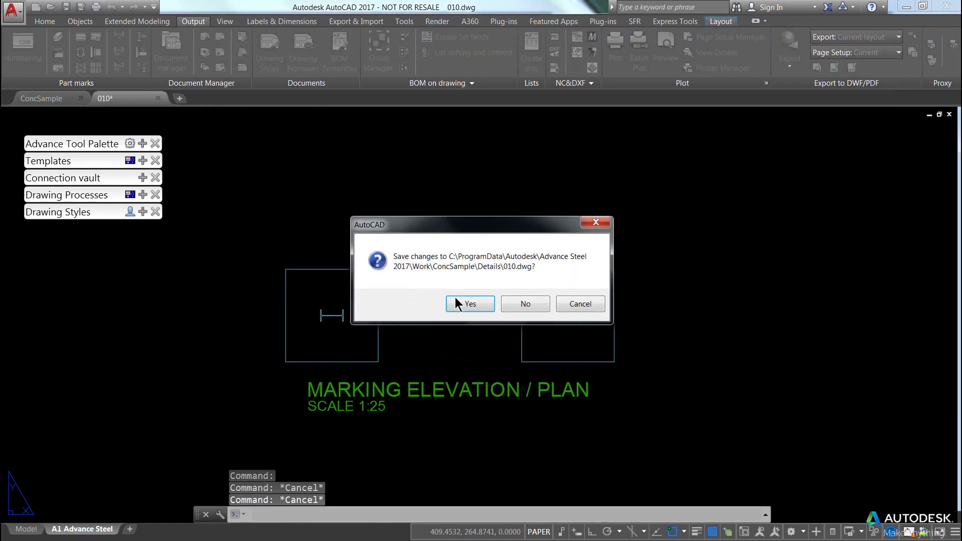